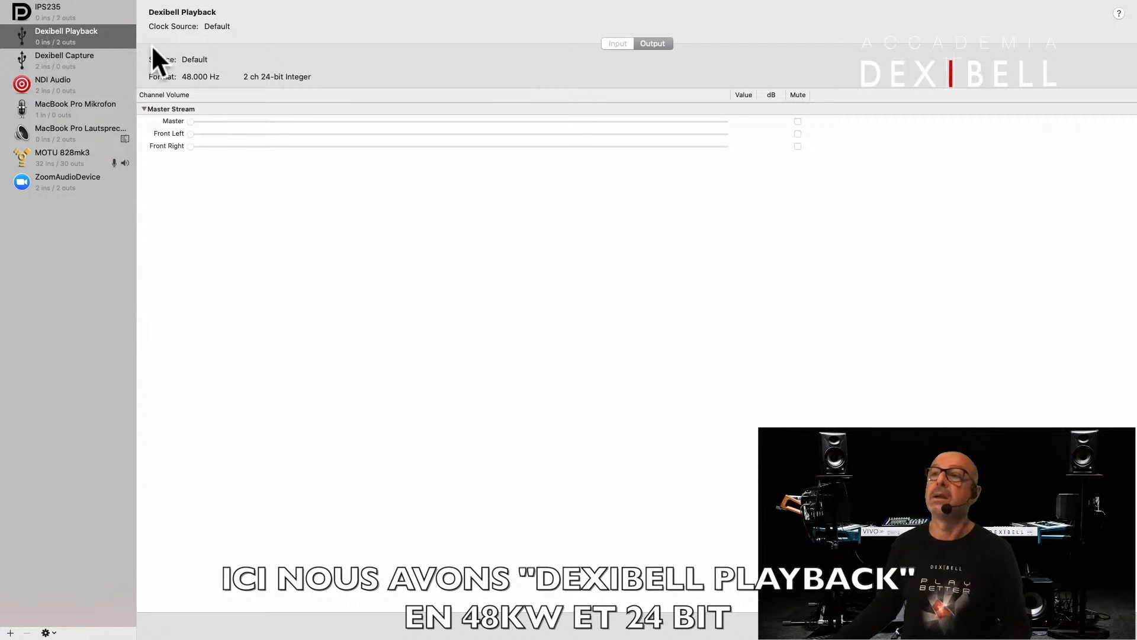
- Create an aggregate device combining Dexibell Playback, Dexibell Capture and MOTU 828mk3, and check its subdevices' channels
click(69, 60)
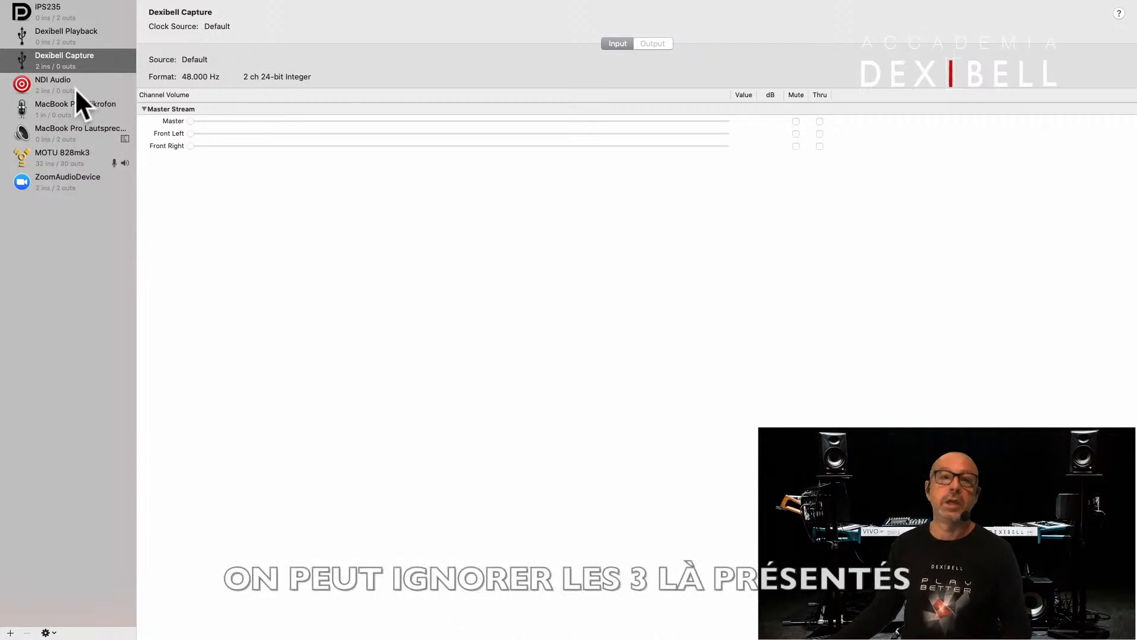
click(51, 154)
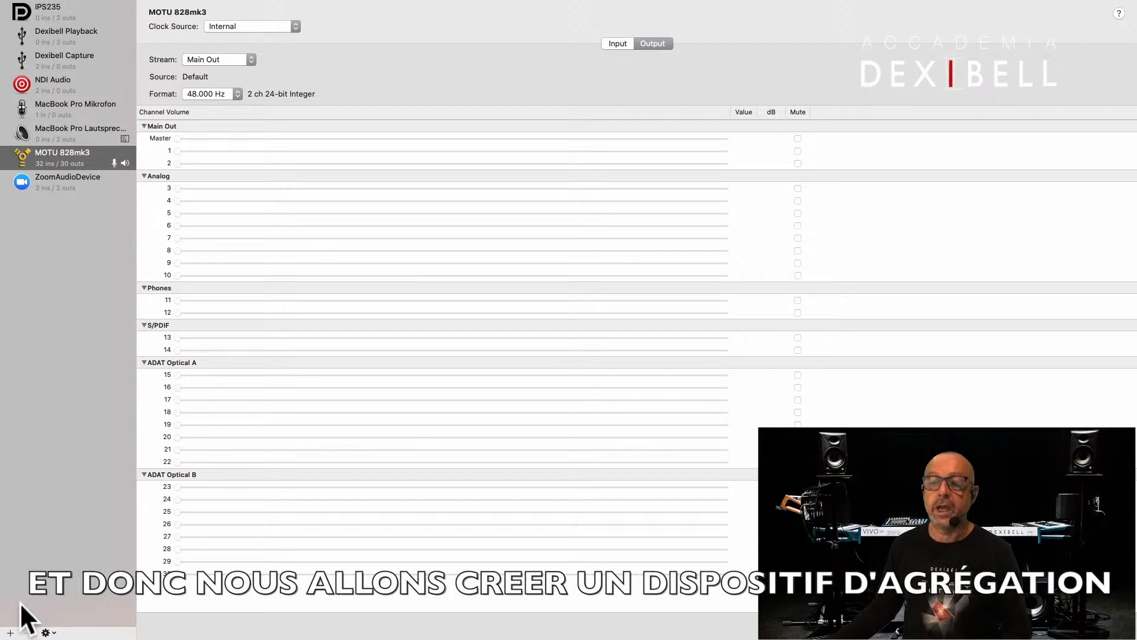
click(9, 633)
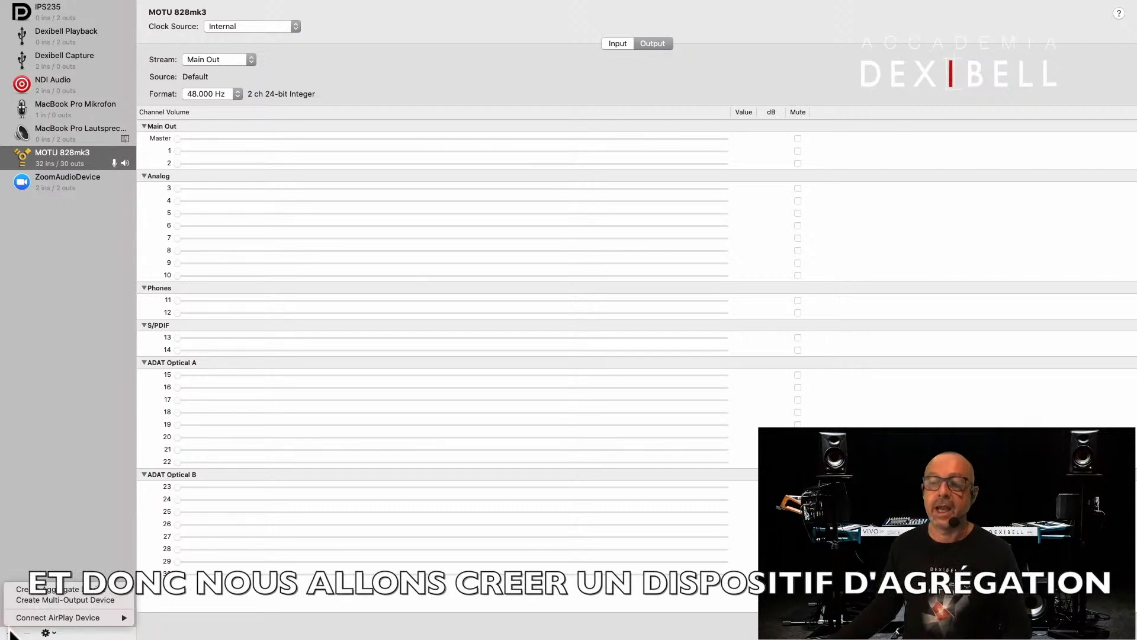
click(26, 586)
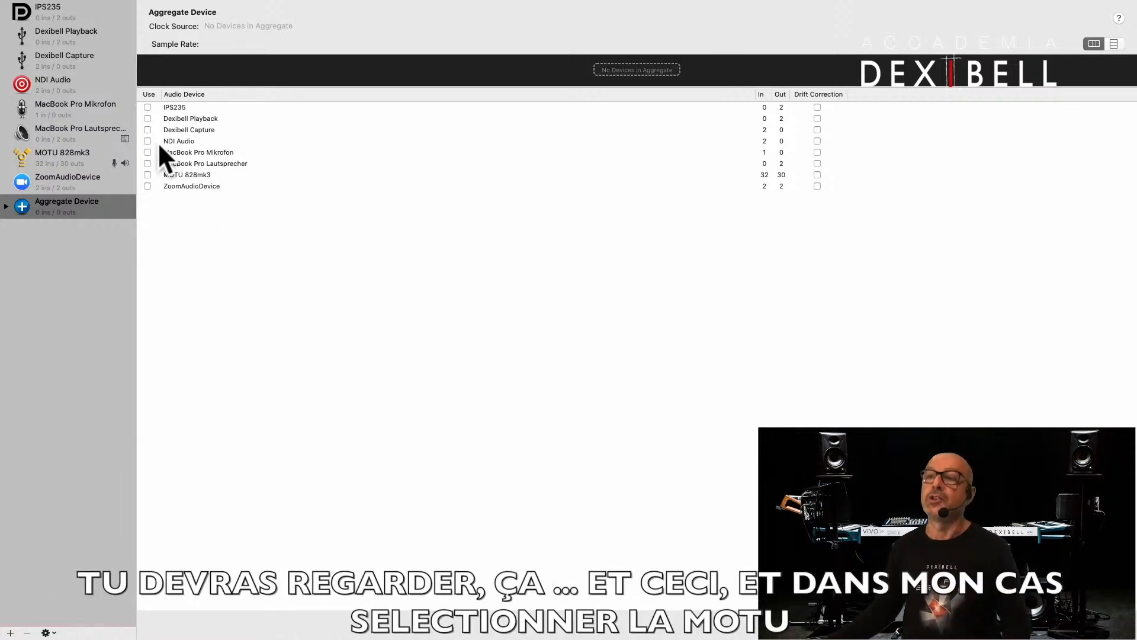
click(147, 118)
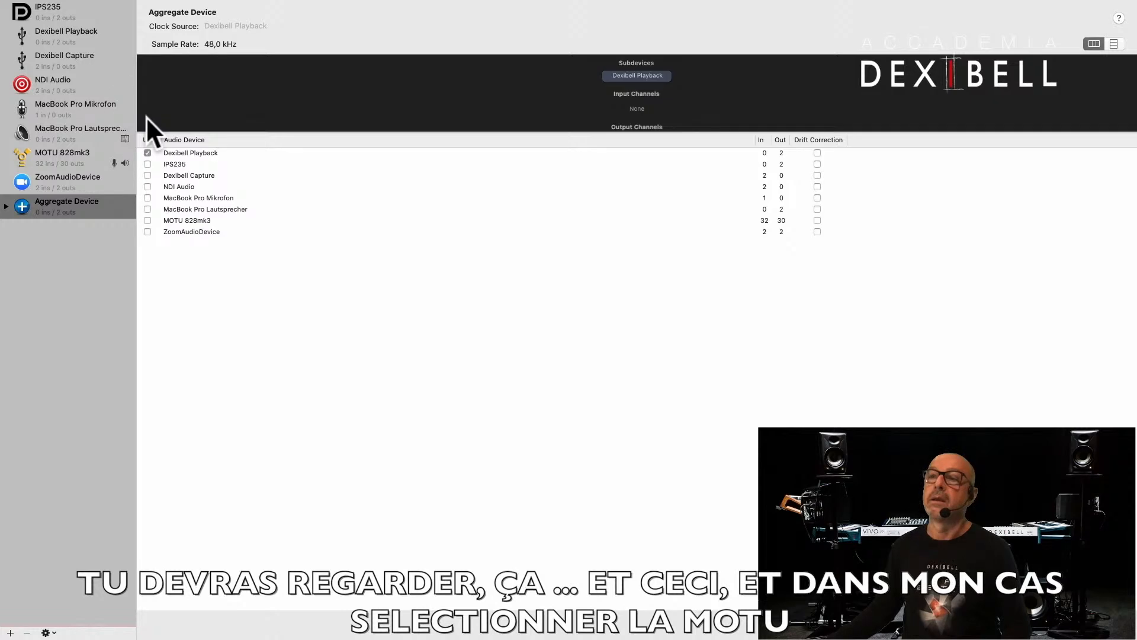
click(147, 174)
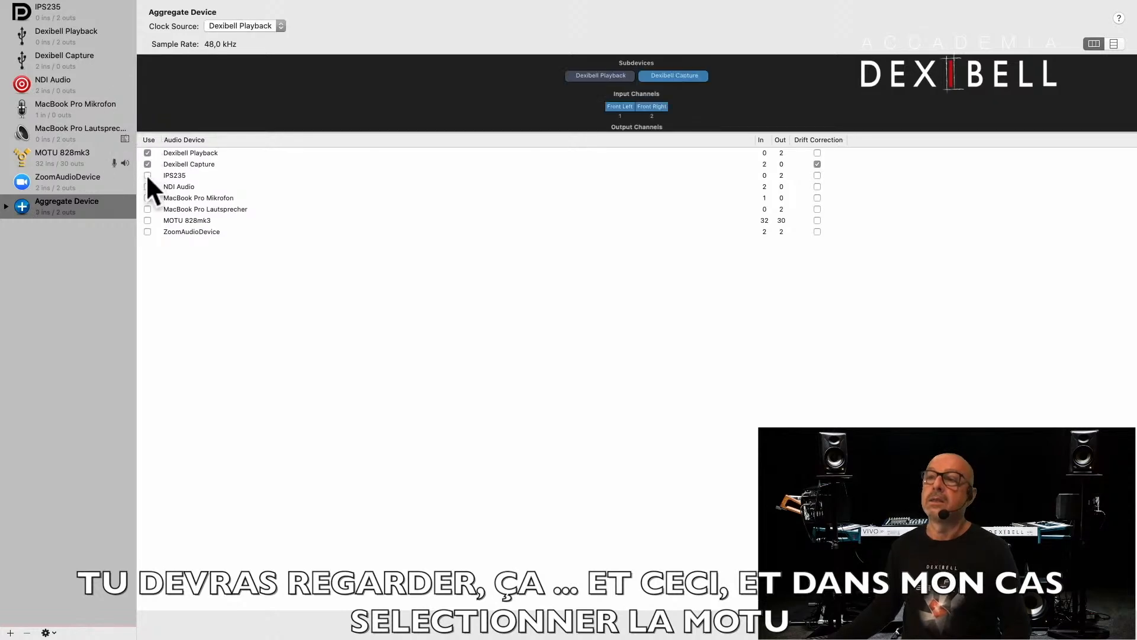
click(147, 220)
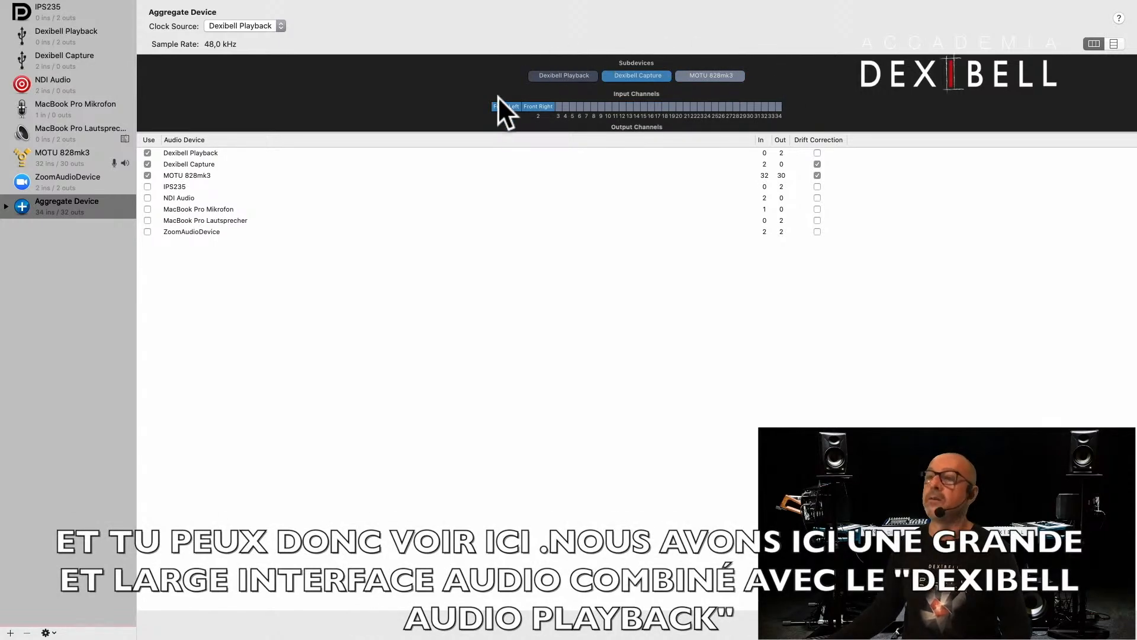
click(557, 76)
click(635, 73)
click(699, 72)
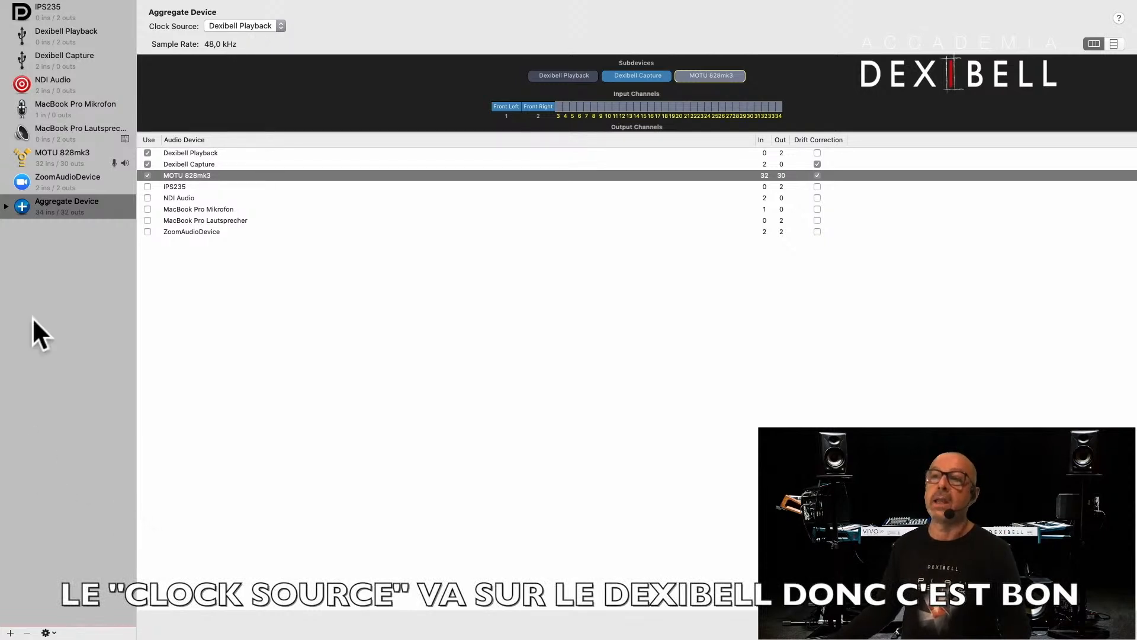
- Rename the new aggregate device to "Dexibell & Motu828mk3"
click(49, 202)
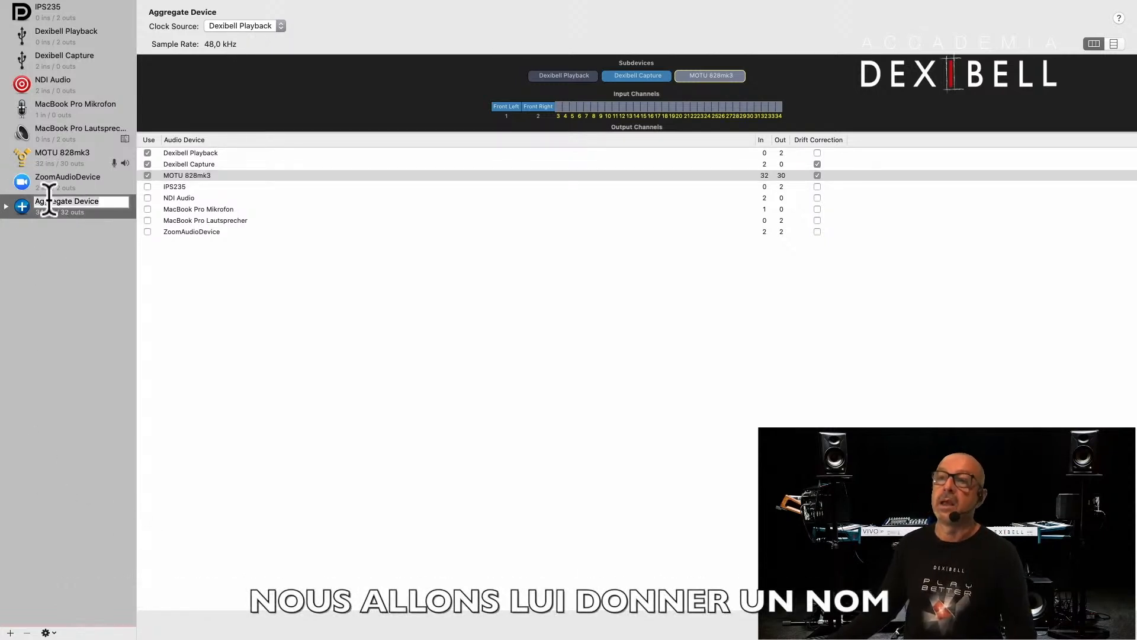
text(Dexibell)
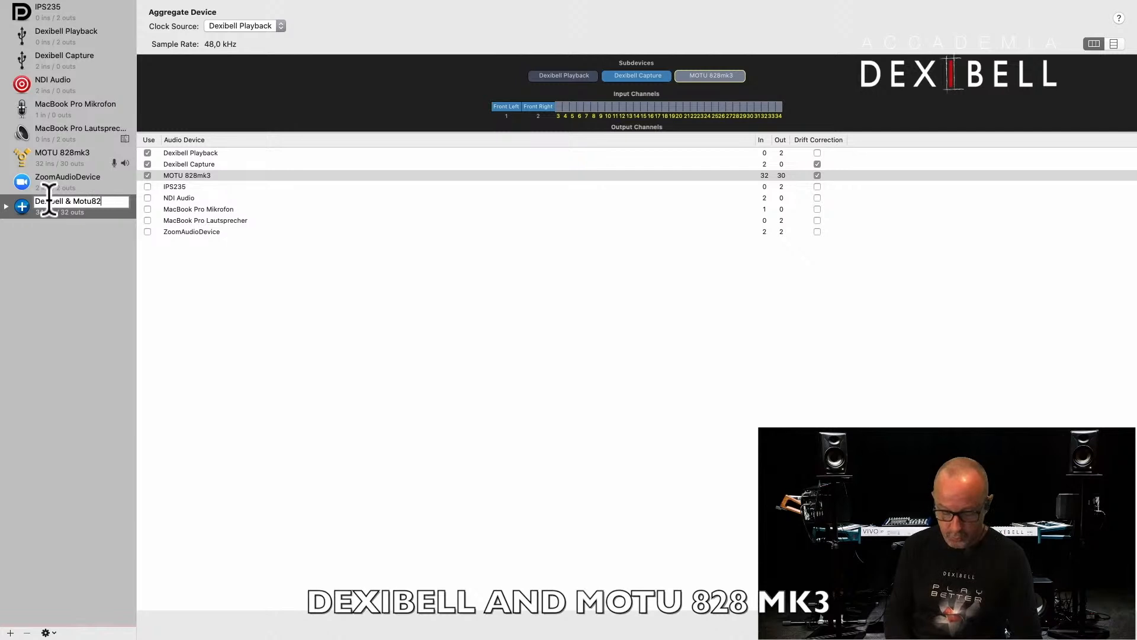
text(& Motu828mk3)
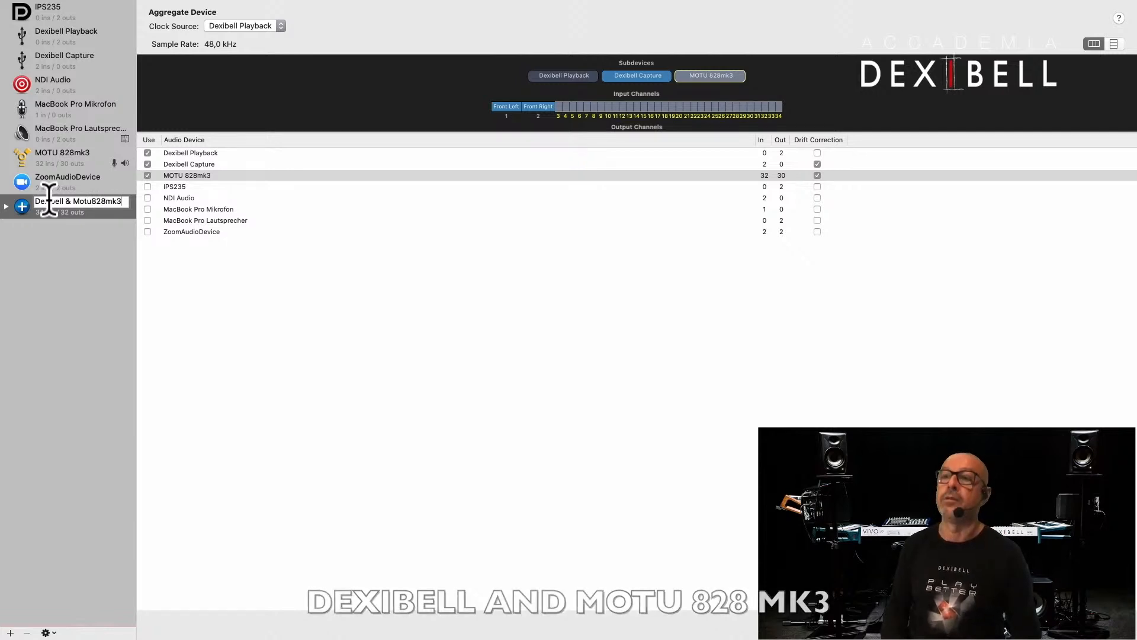
key(Return)
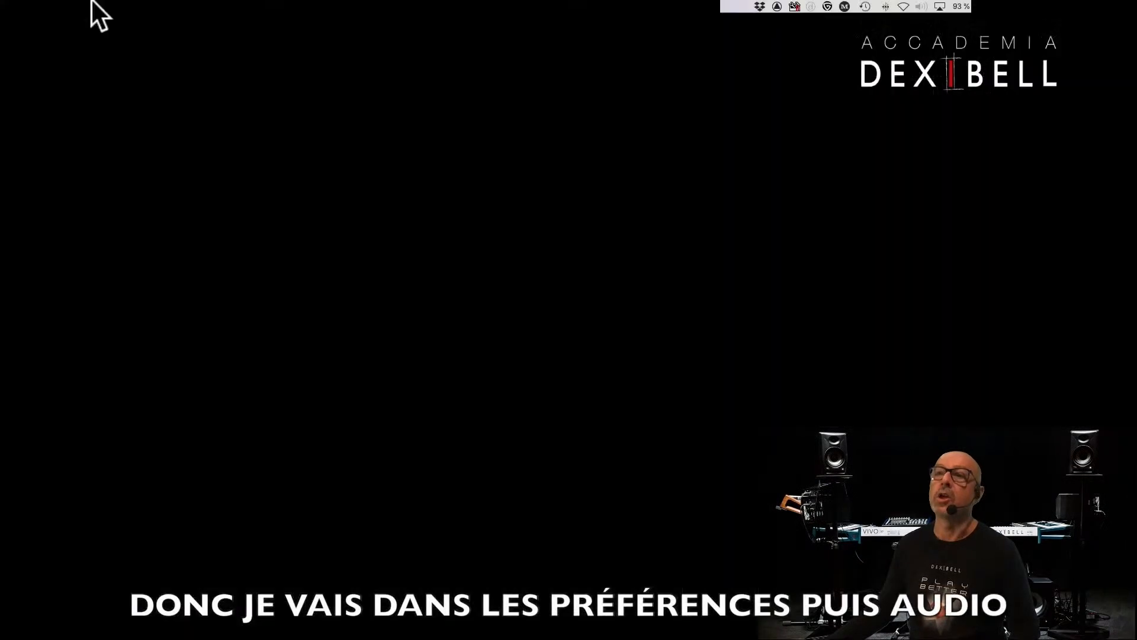
- Switch to Logic Pro X and apply Dexibell & Motu828mk3 as the output and input device in the audio preferences
click(54, 5)
mouse_move(54, 40)
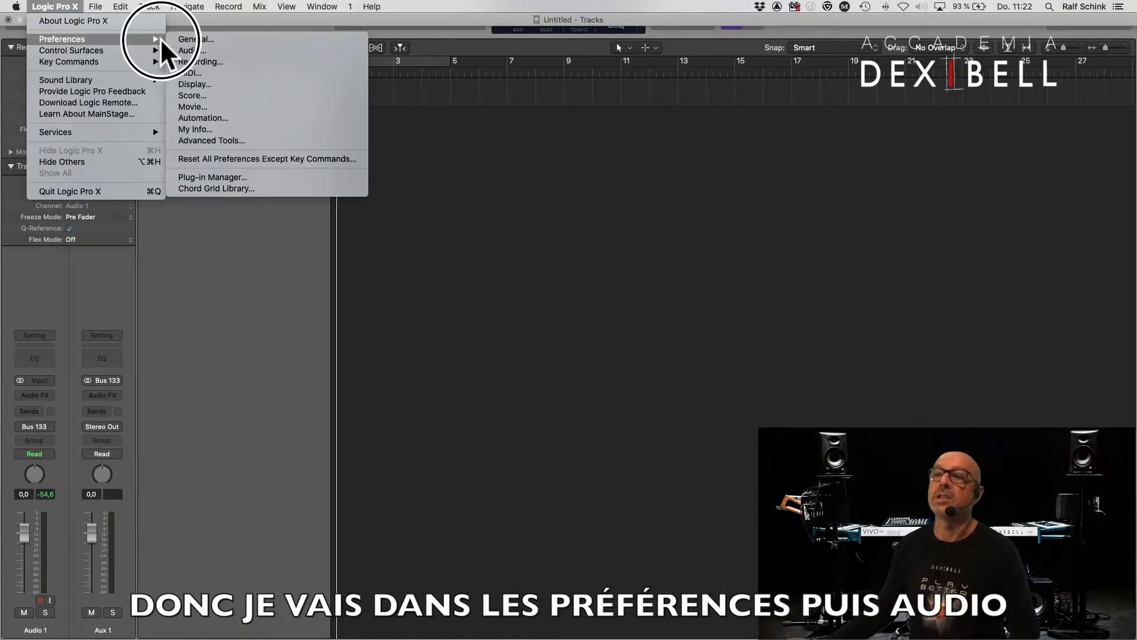
click(189, 50)
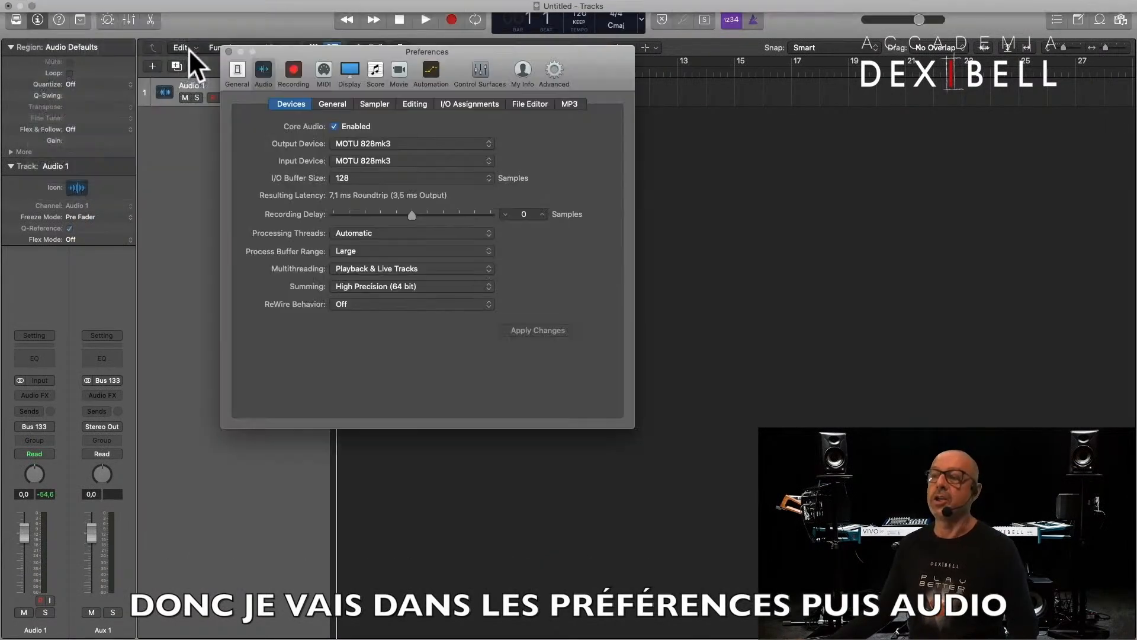
click(376, 143)
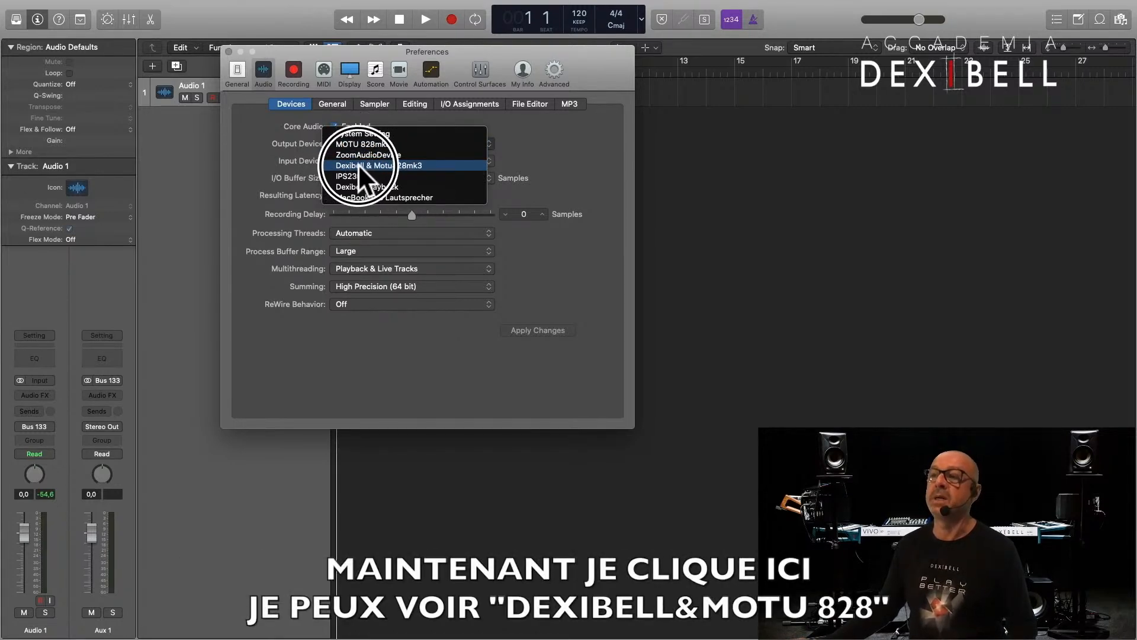
click(373, 164)
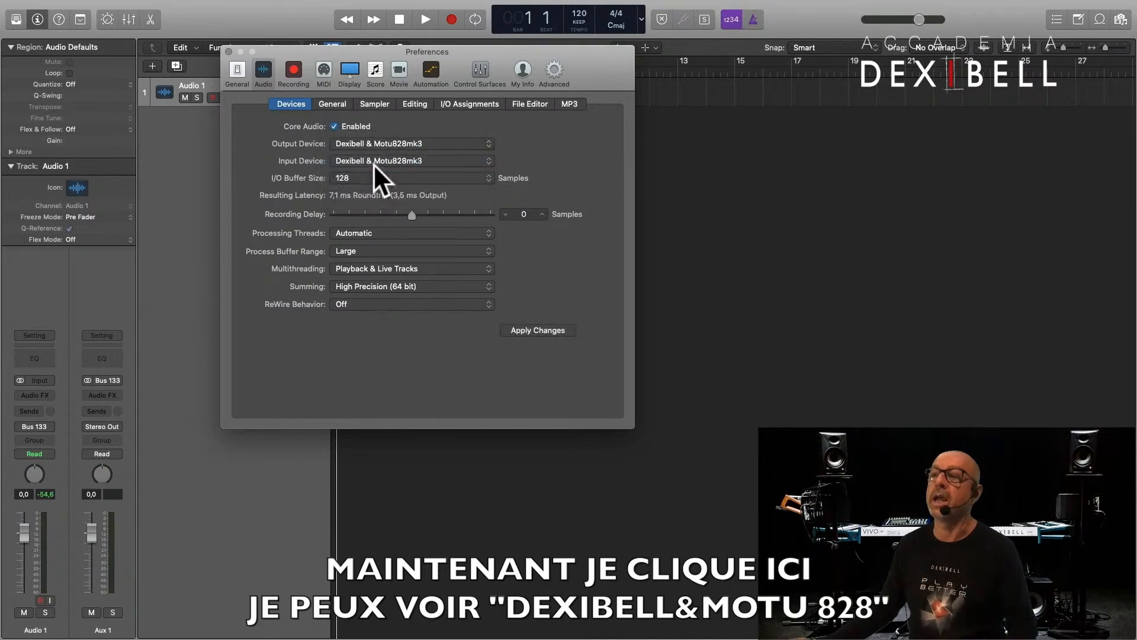
click(550, 331)
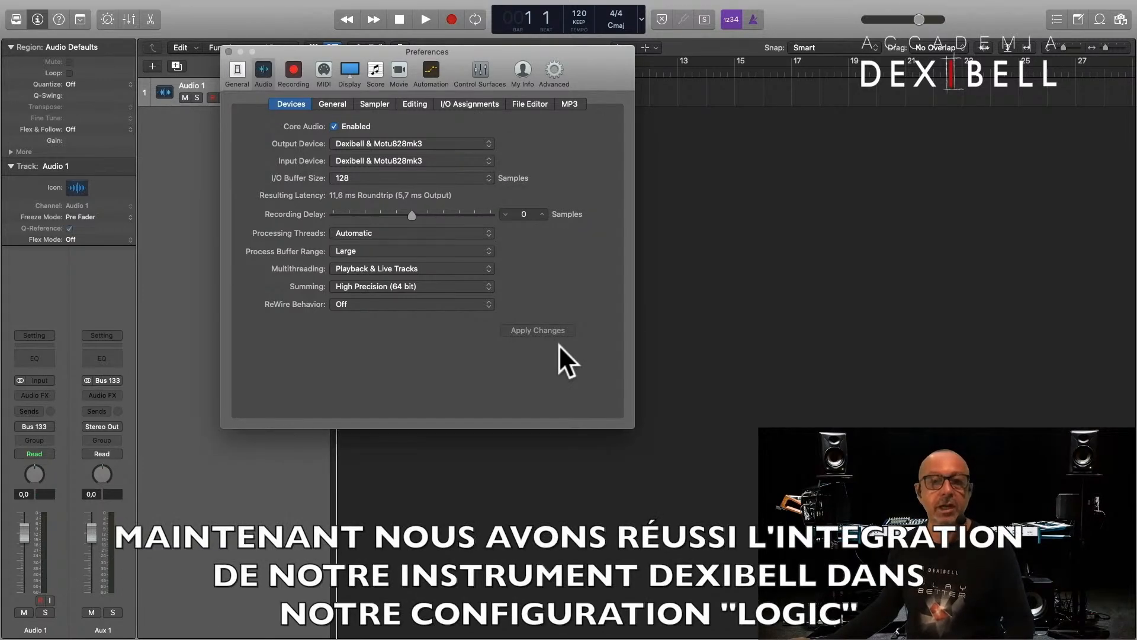
click(228, 51)
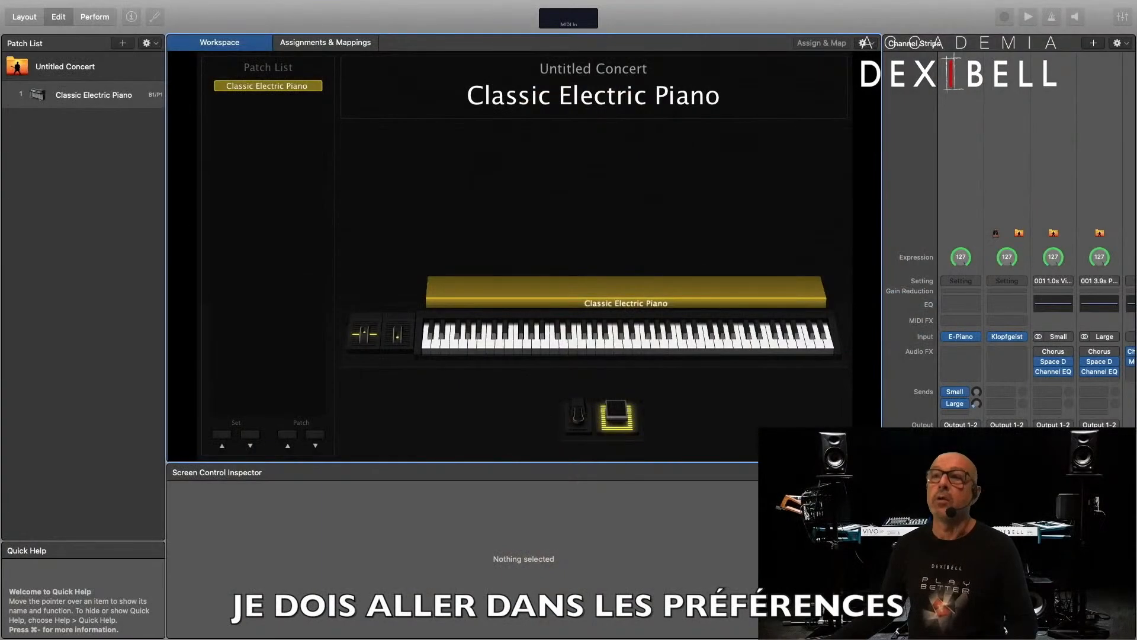
- Switch to MainStage and set both the audio output and audio input to Dexibell & Motu828mk3 in the audio preferences
click(60, 6)
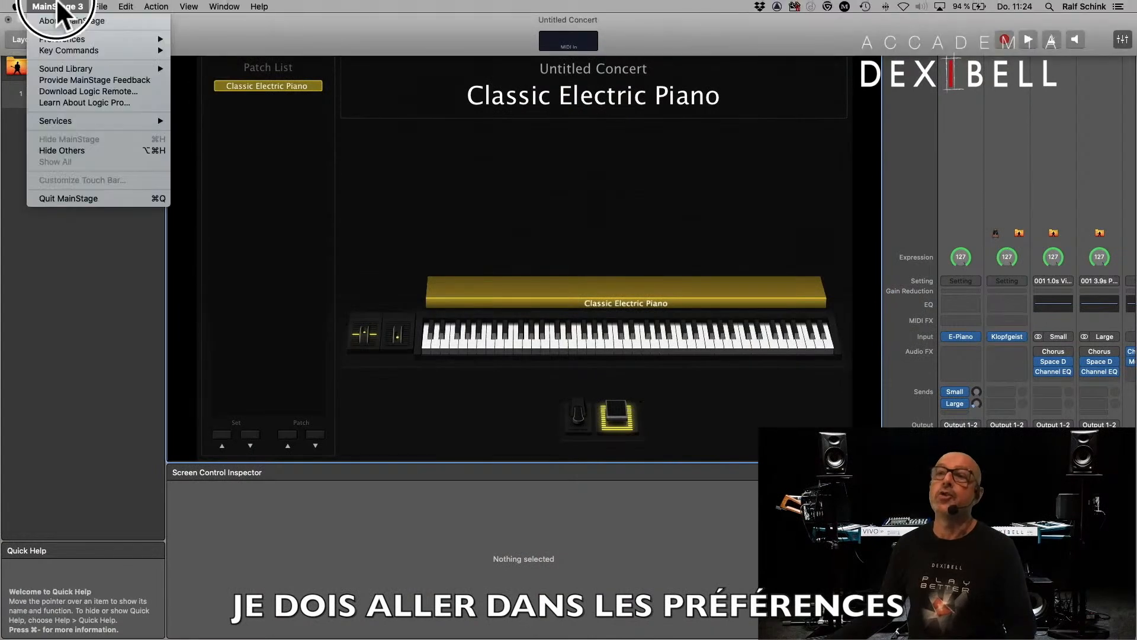
mouse_move(170, 38)
click(204, 51)
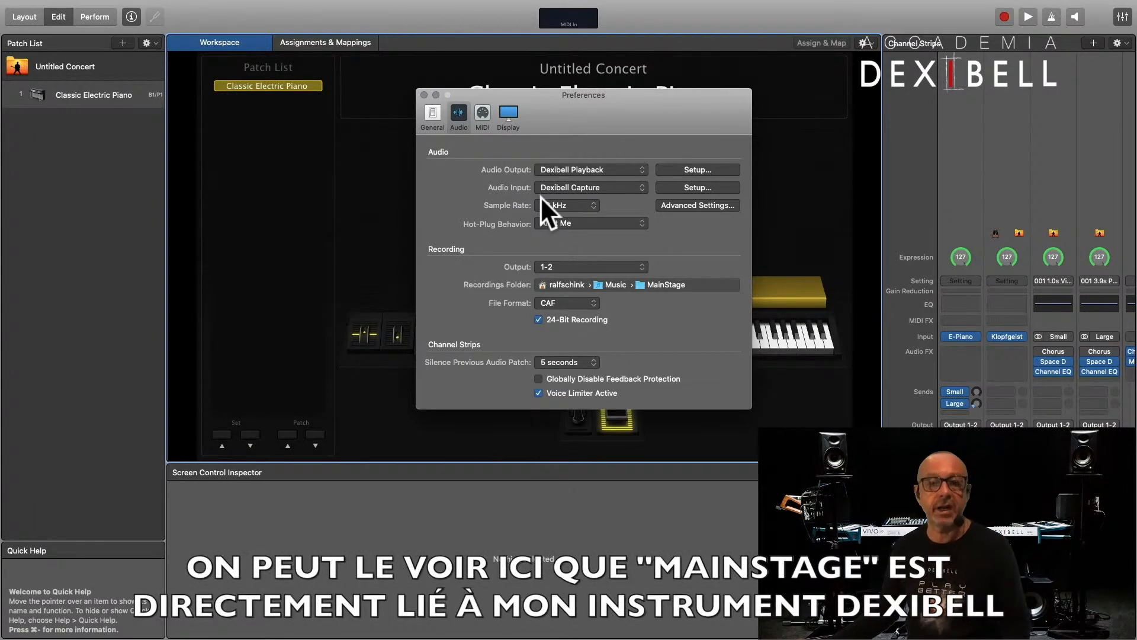
click(568, 170)
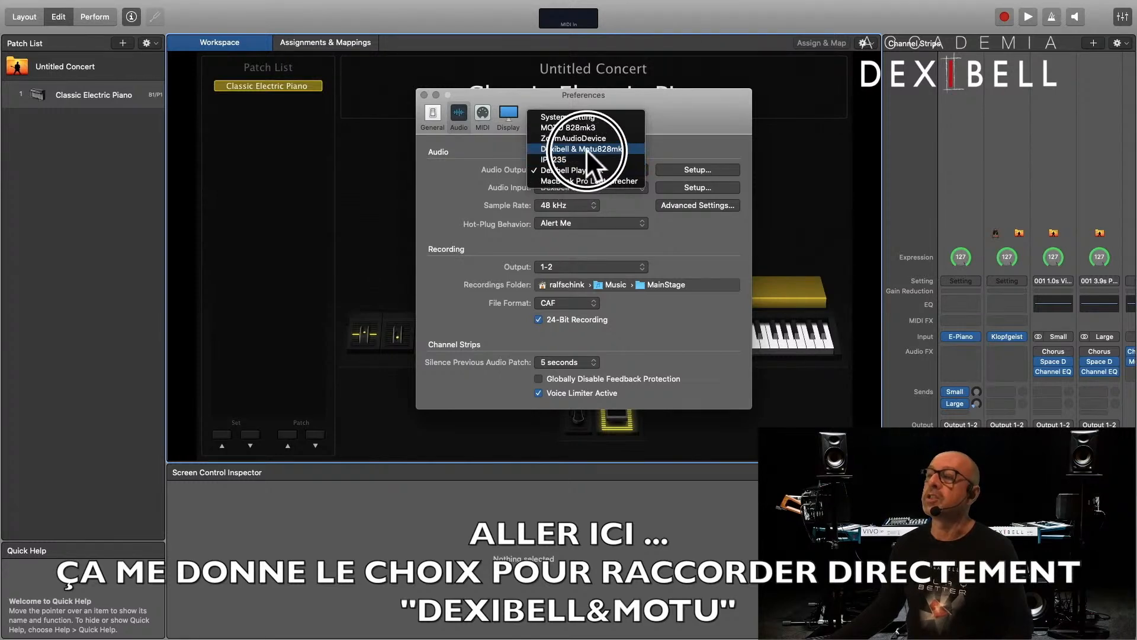
click(579, 149)
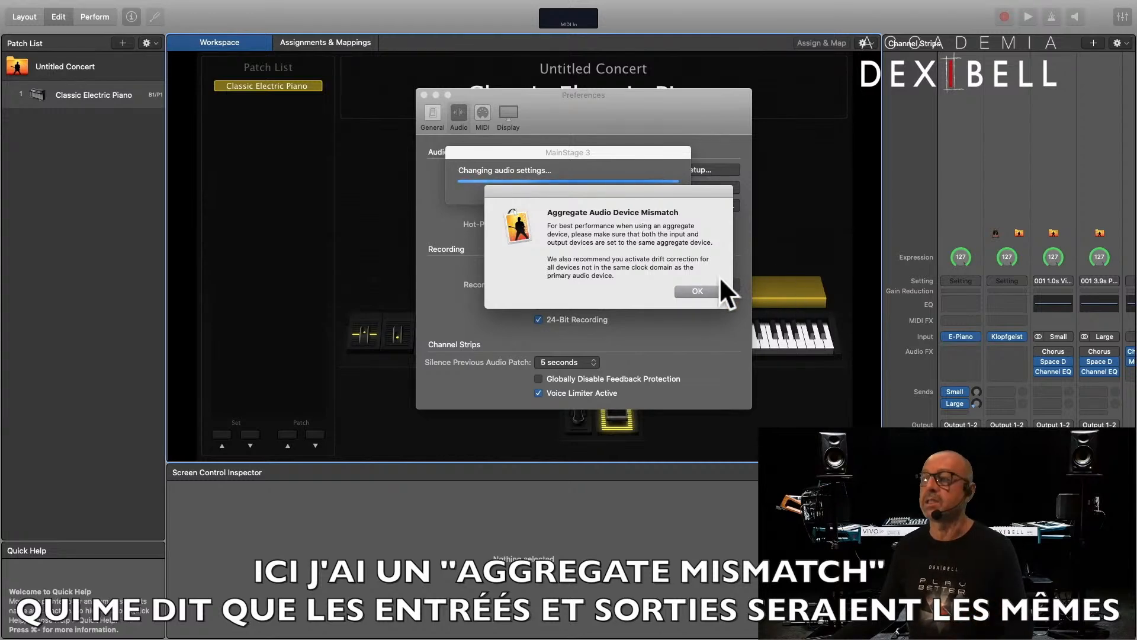
click(702, 292)
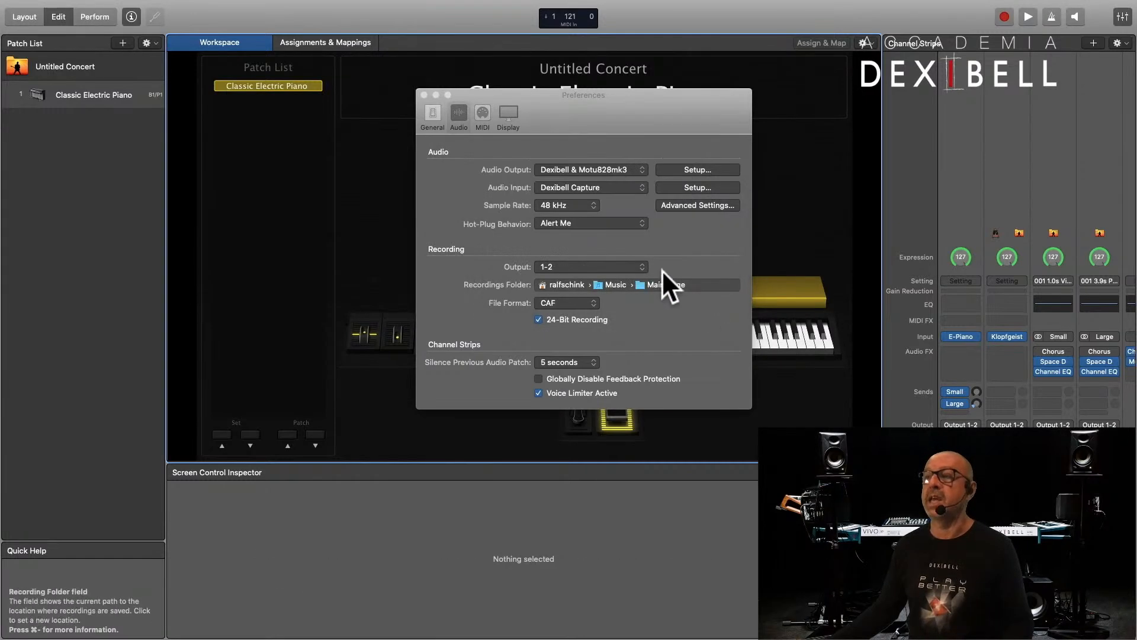
click(596, 188)
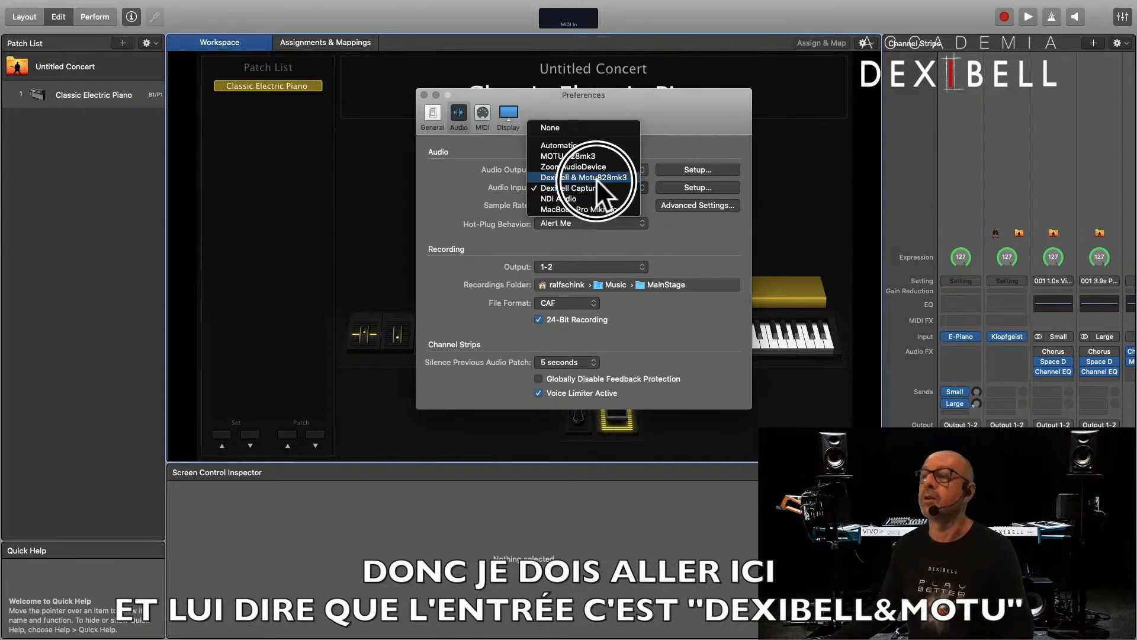
click(596, 178)
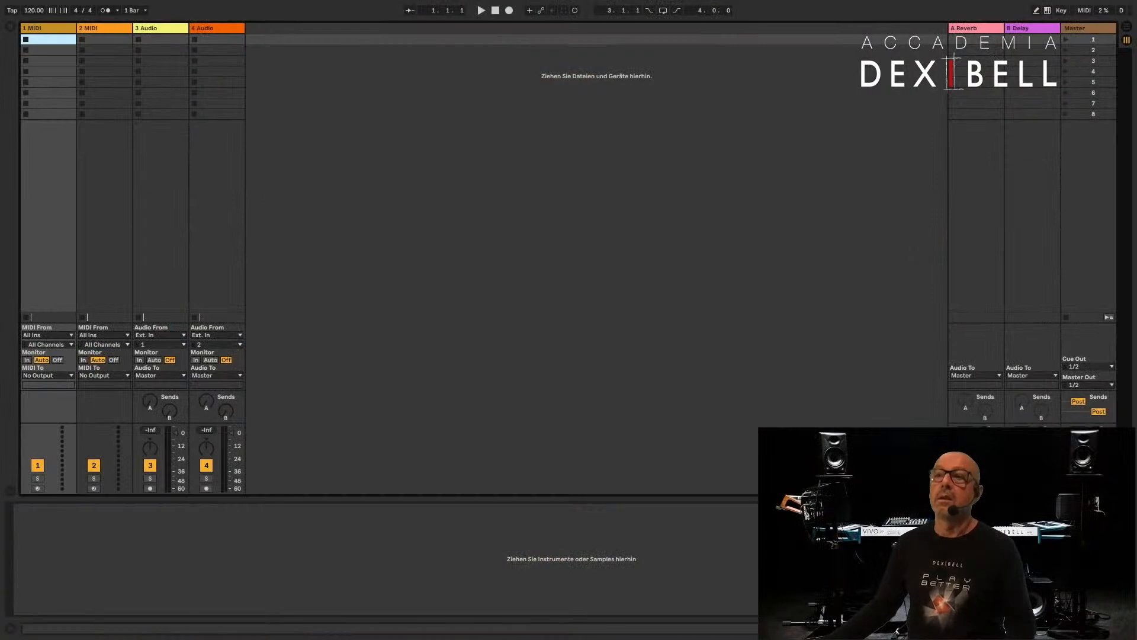
- Switch to Ableton Live and set its audio input and output devices to Dexibell & Motu828mk3 in the preferences
click(40, 7)
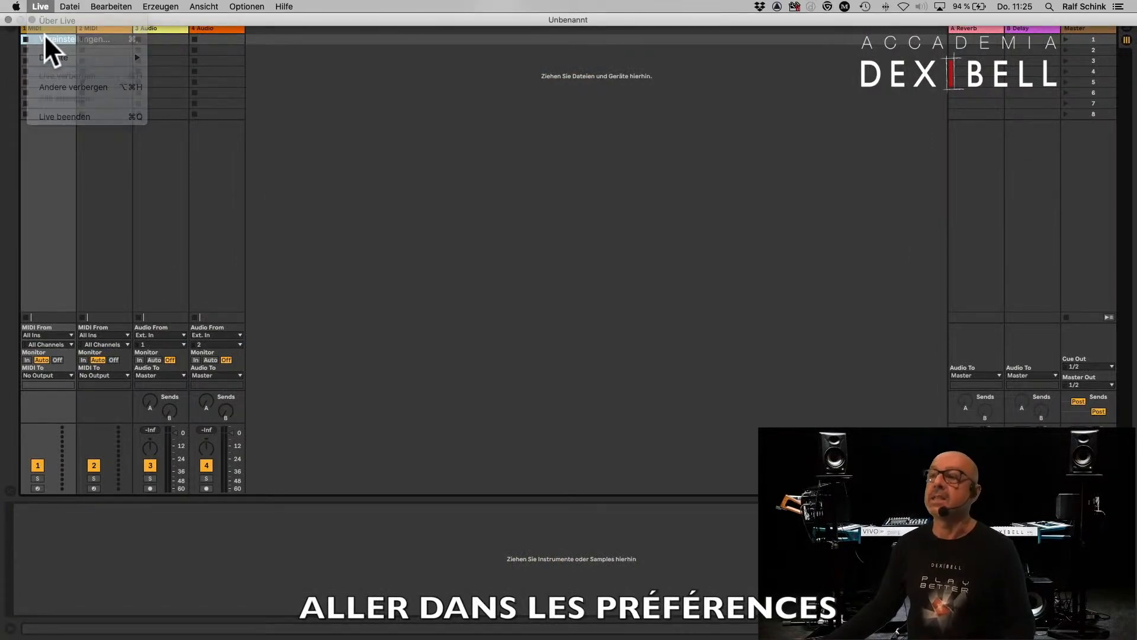
click(46, 36)
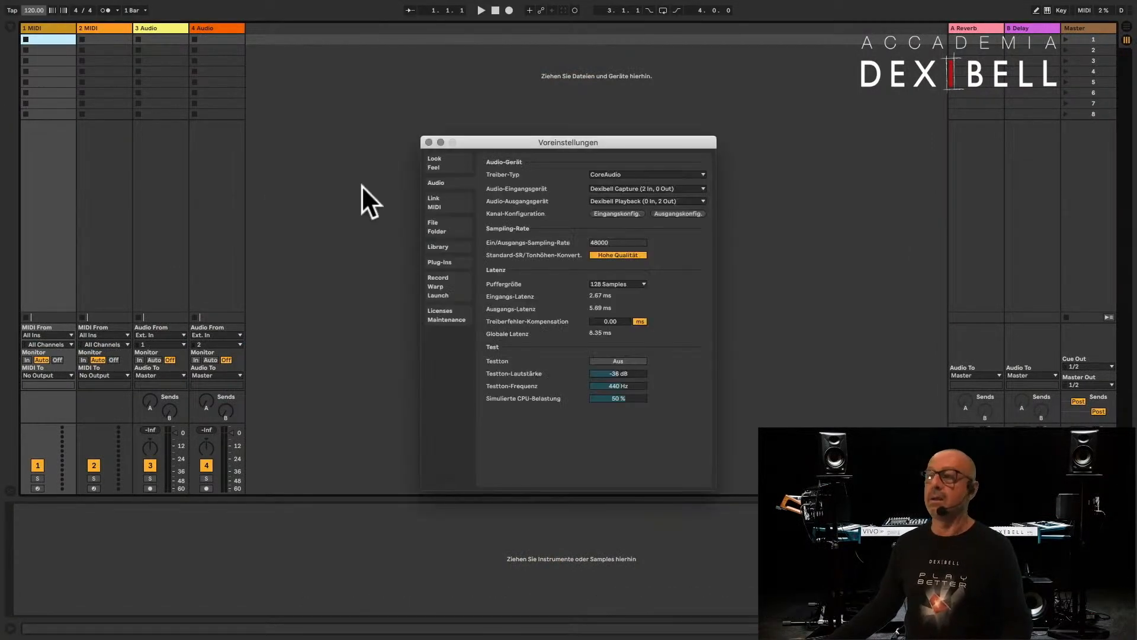
drag(643, 144, 579, 125)
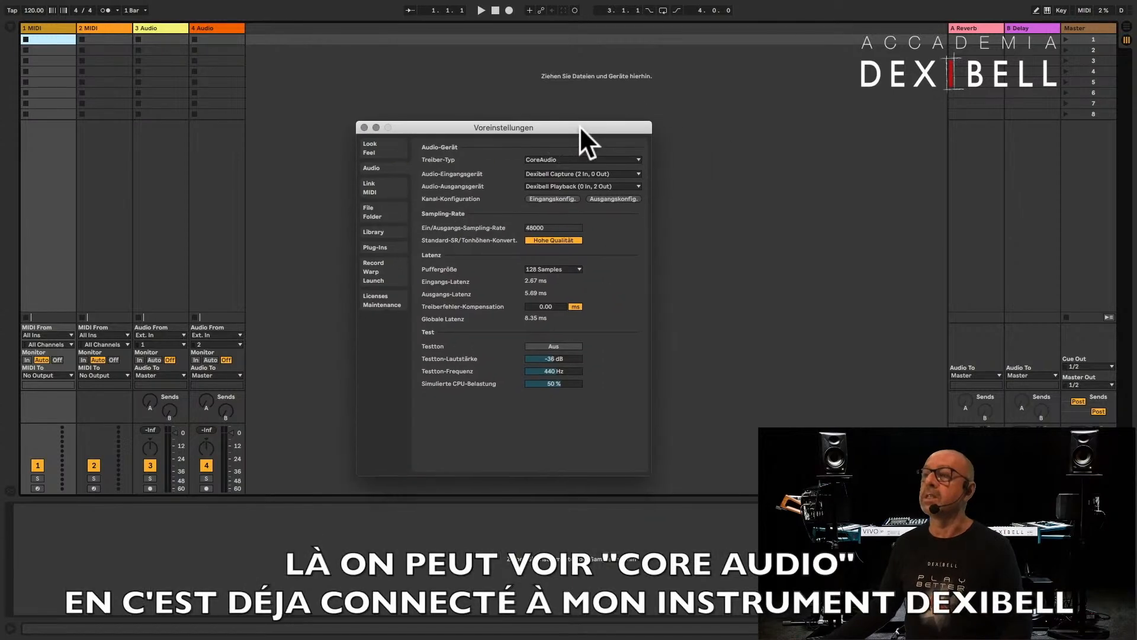
click(547, 174)
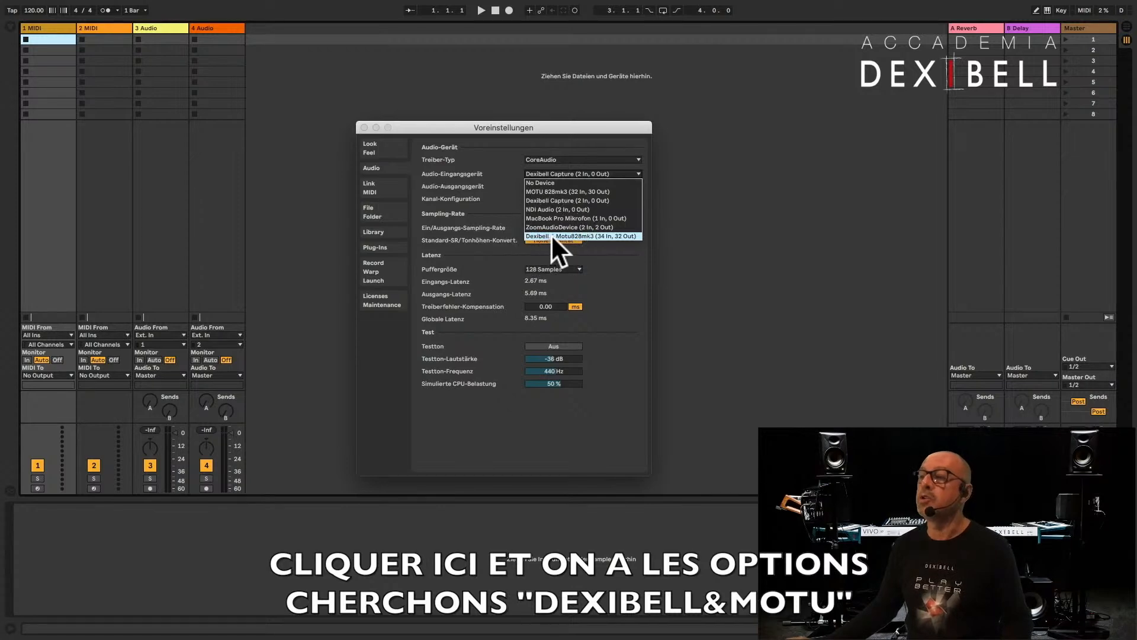
click(551, 234)
click(559, 183)
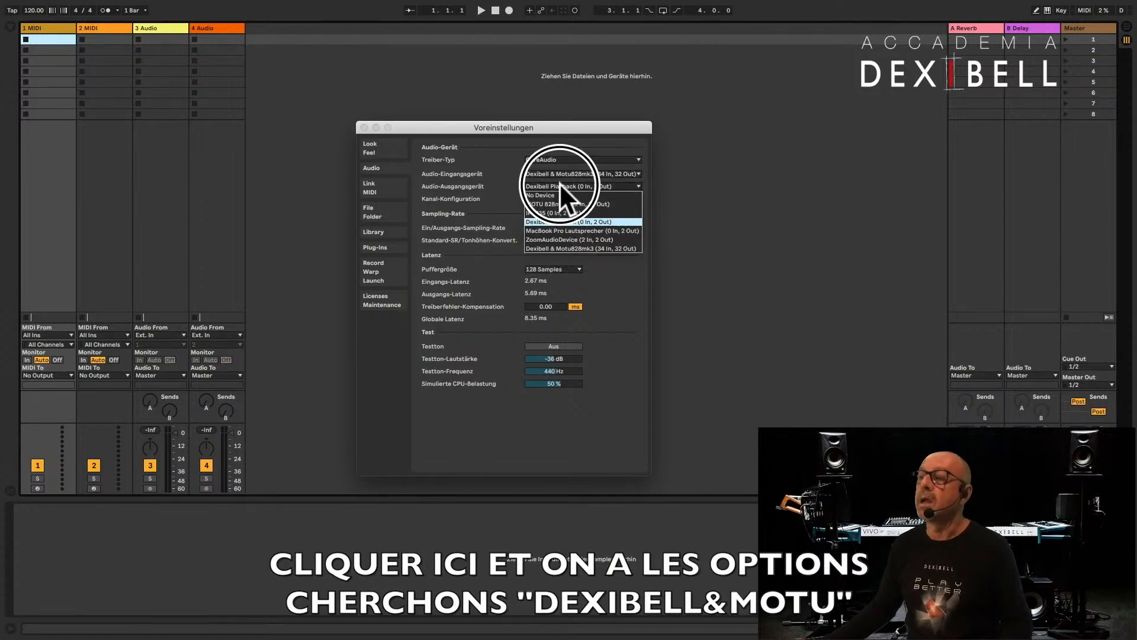
click(554, 246)
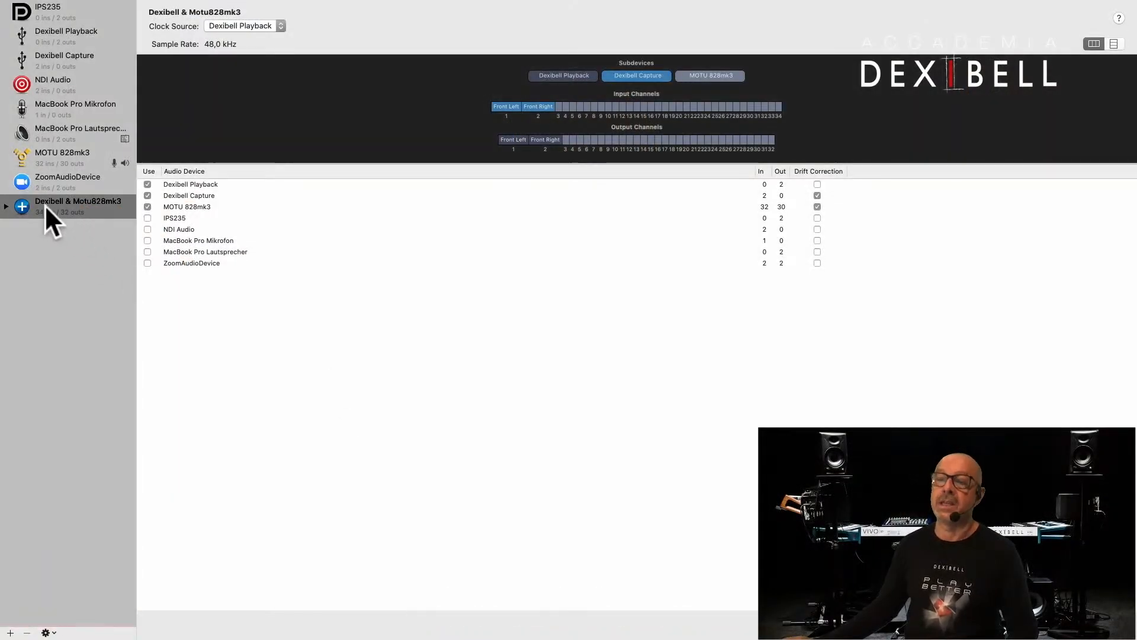
click(10, 633)
click(9, 632)
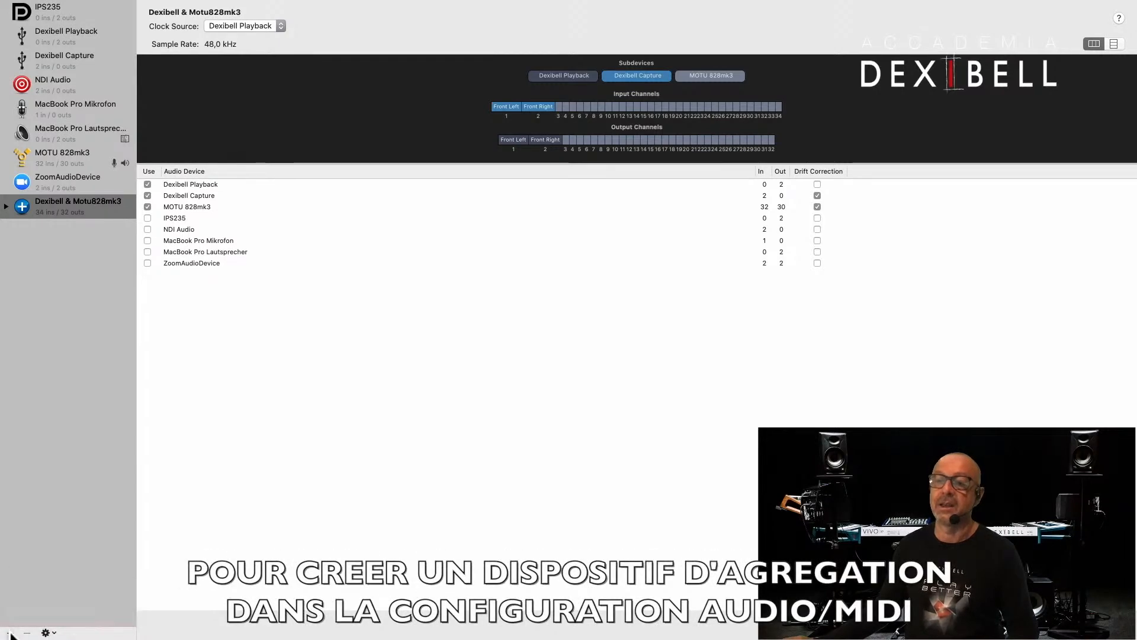
mouse_move(85, 2)
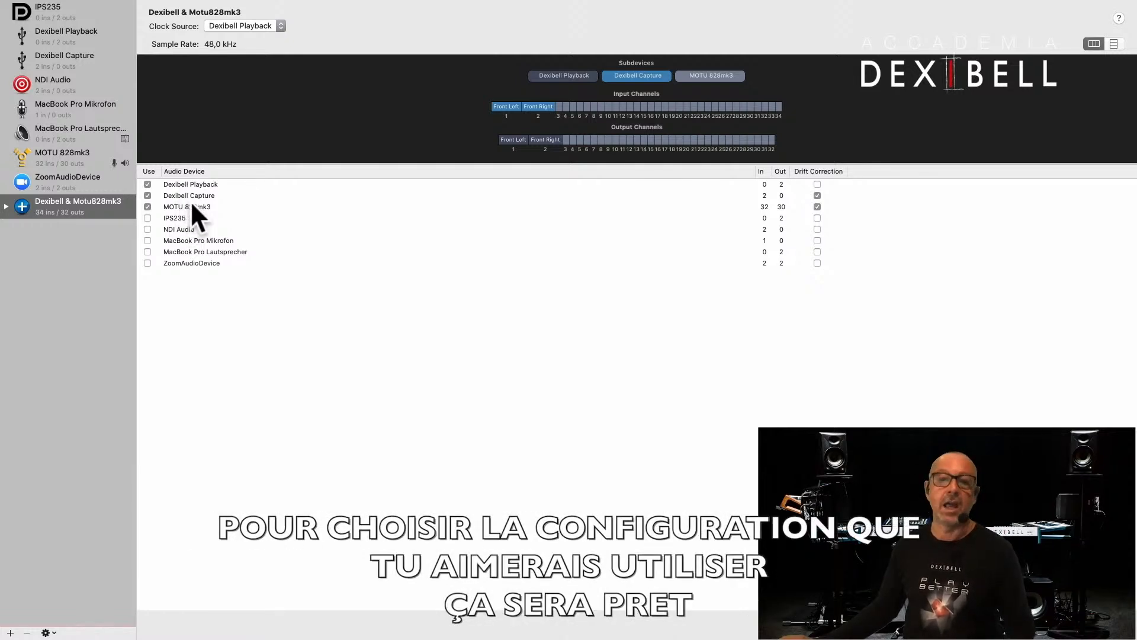
key(super+Tab)
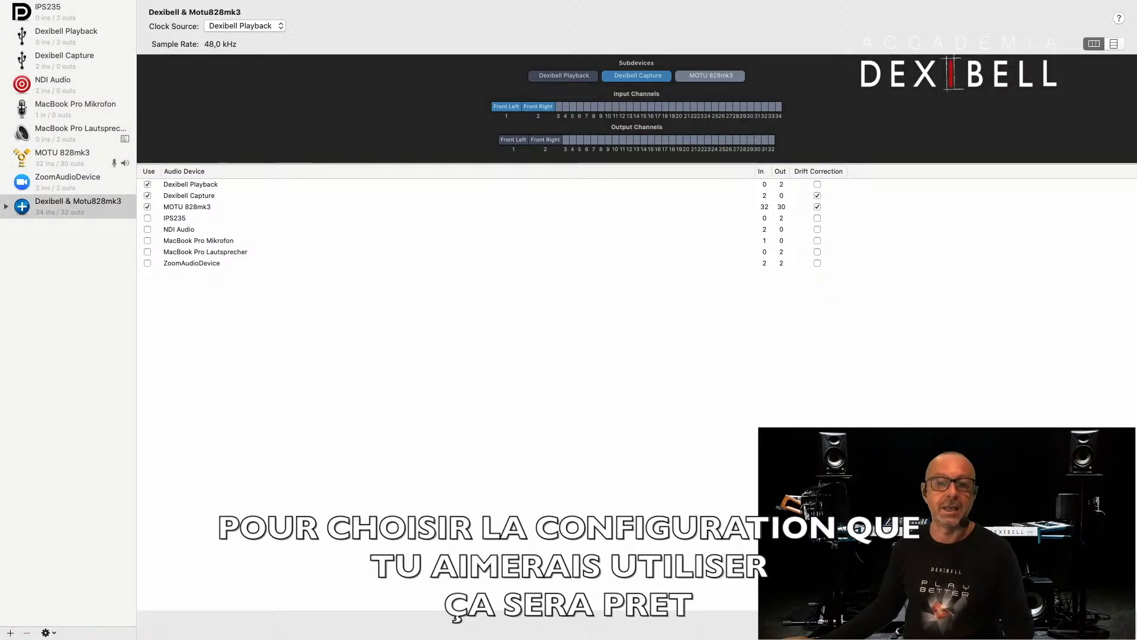